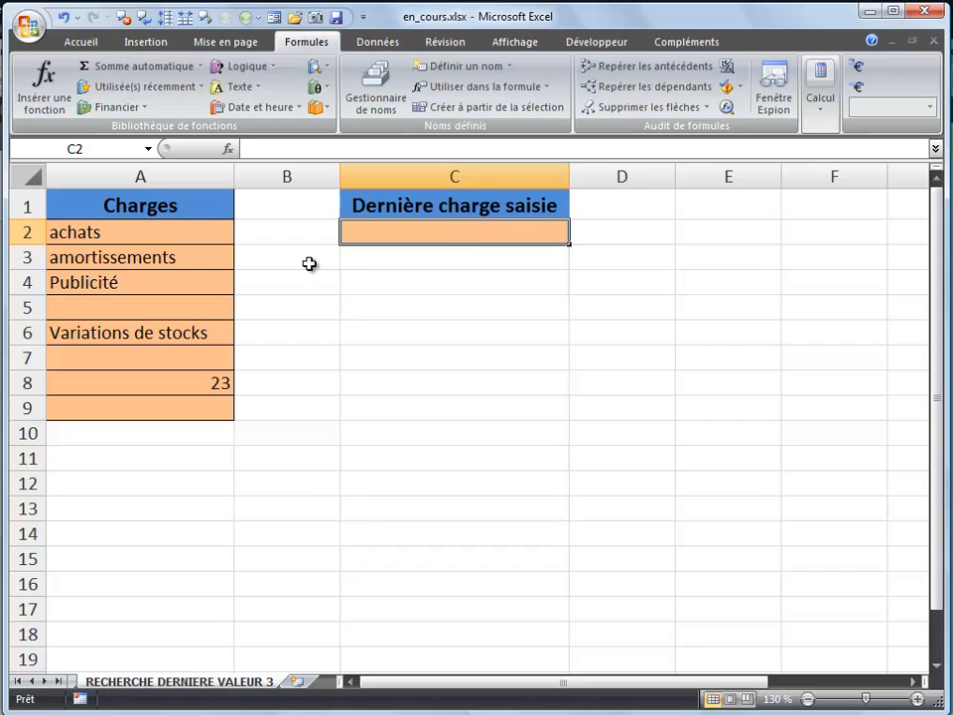
left_click_drag(213, 235, 206, 397)
left_click(207, 332)
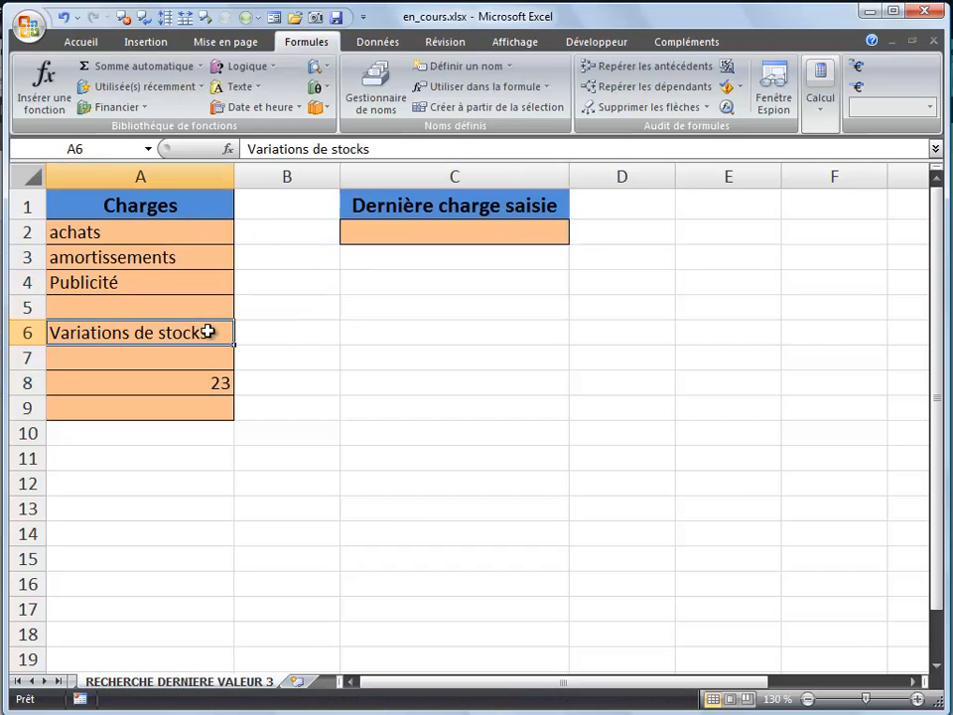
left_click(188, 389)
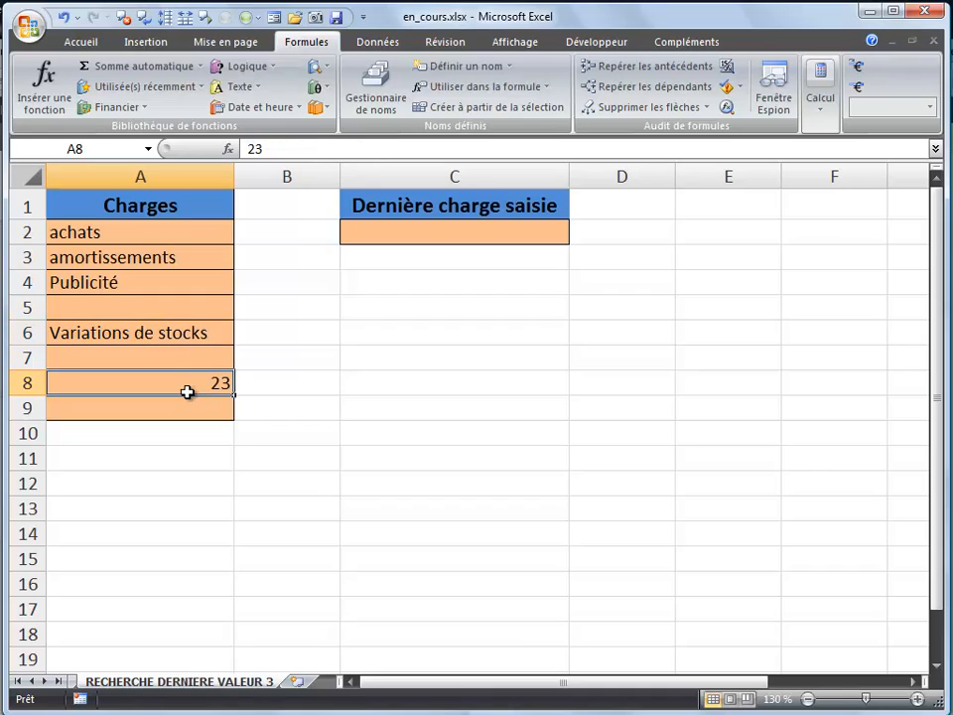
Begin a RECHERCHE formula in C2 with lookup value 3 and the search vector A2:A9<>"".
left_click(385, 233)
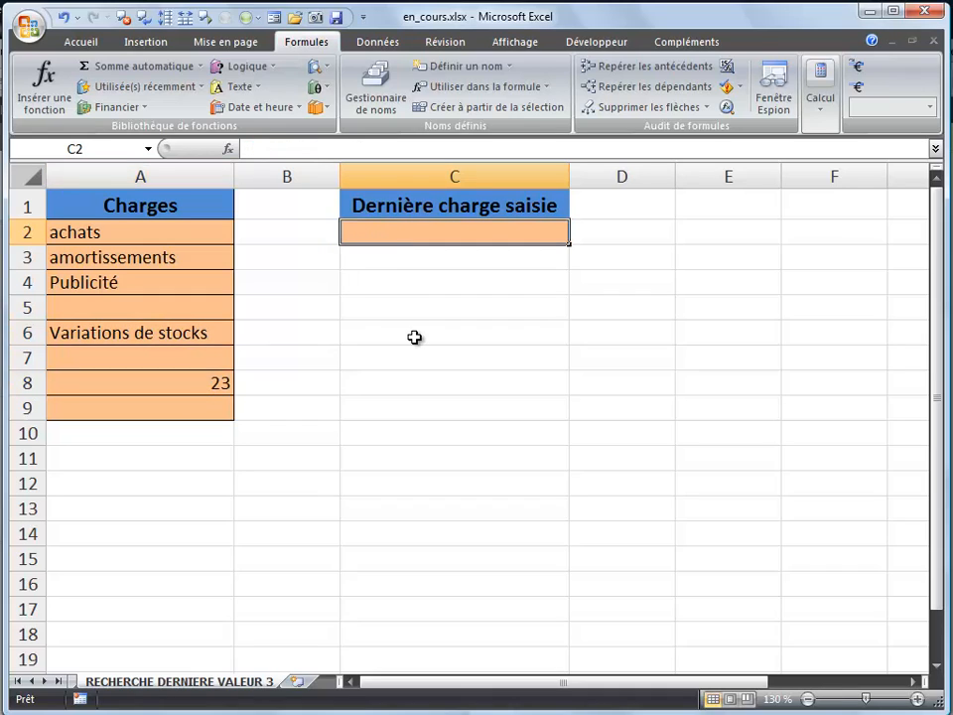
type("=reche")
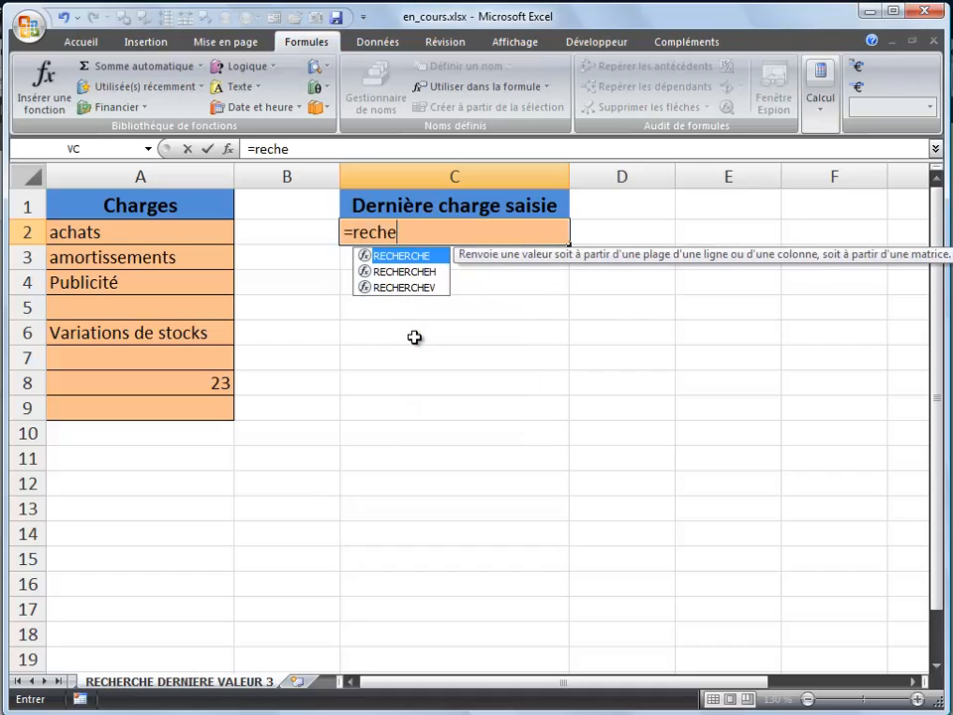
key("Tab")
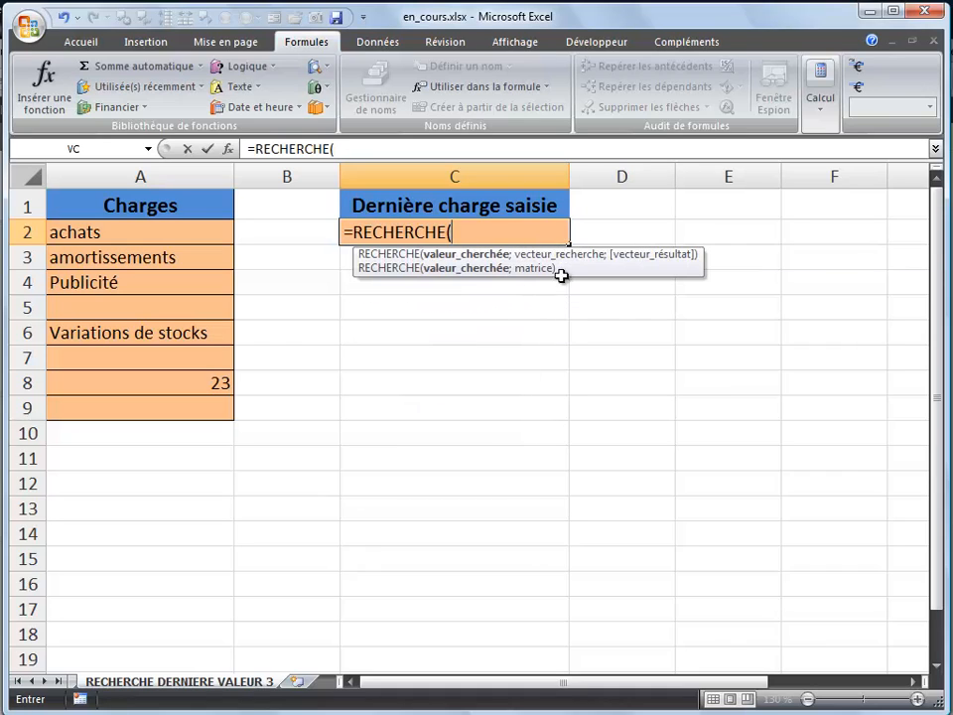
left_click_drag(570, 271, 534, 326)
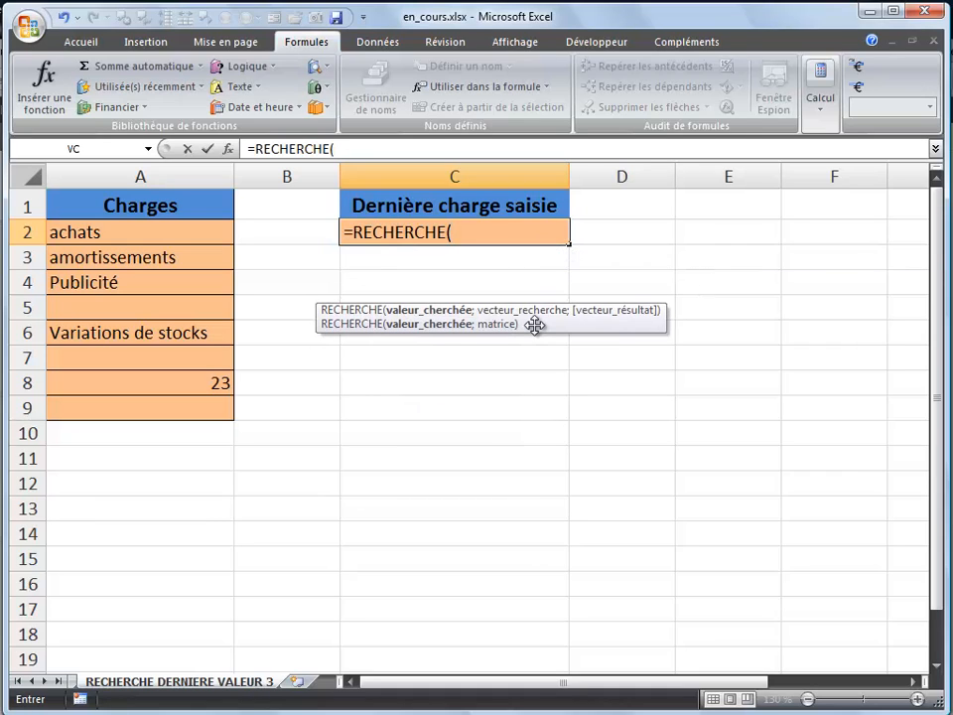
type("3;")
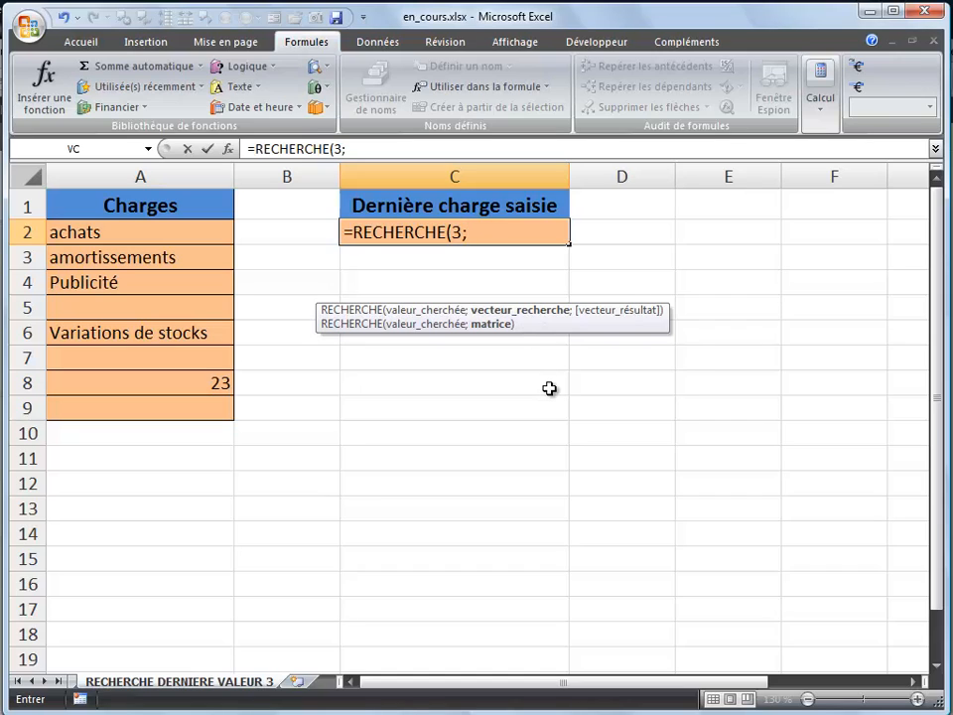
left_click_drag(185, 237, 191, 403)
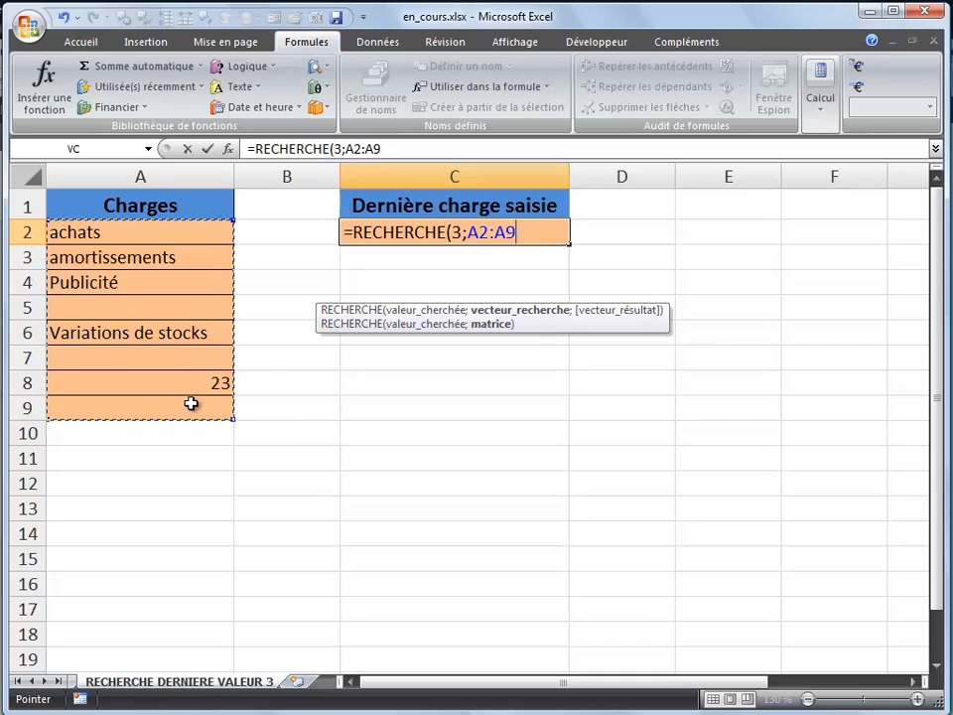
type("<>")
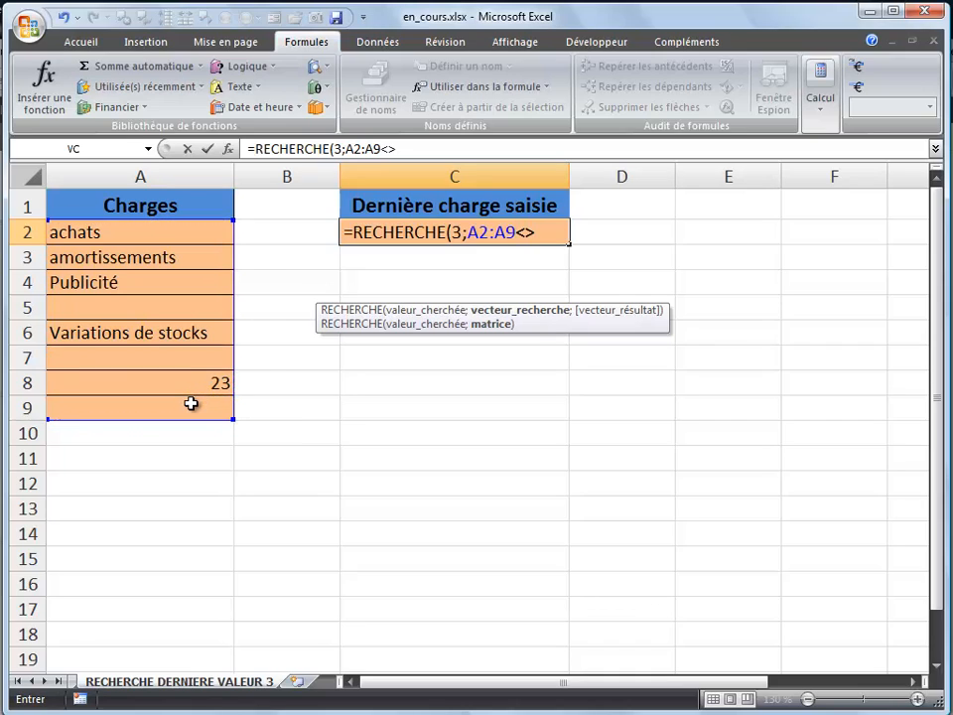
type("\"\"")
Preview the evaluated array of A2:A9<>"" inside the formula, restoring the original expression after the check.
left_click_drag(468, 233, 552, 234)
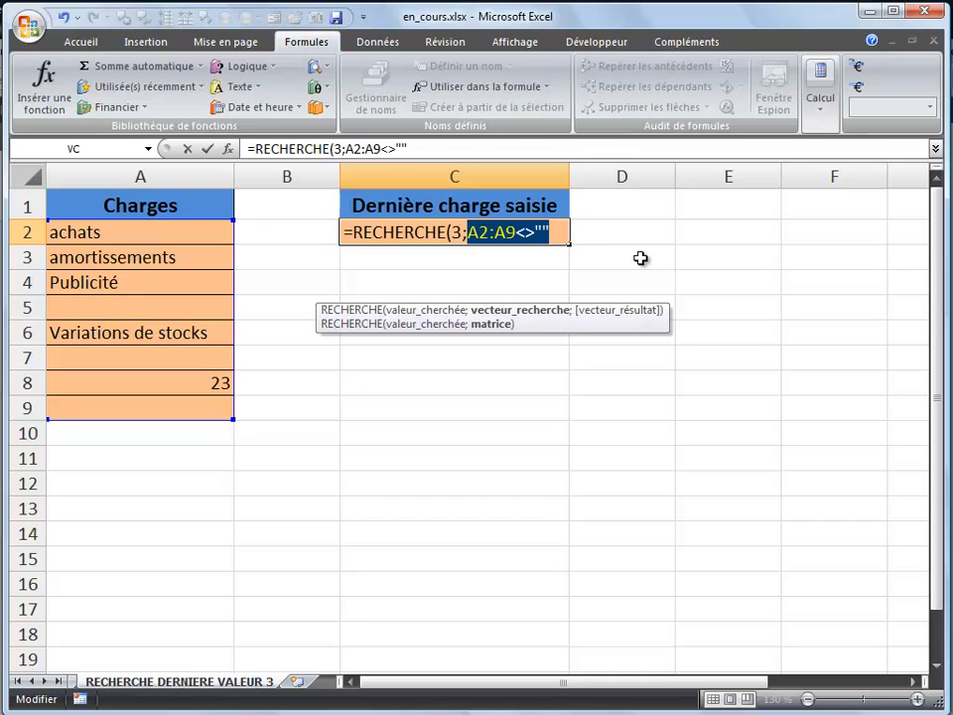
key("F9")
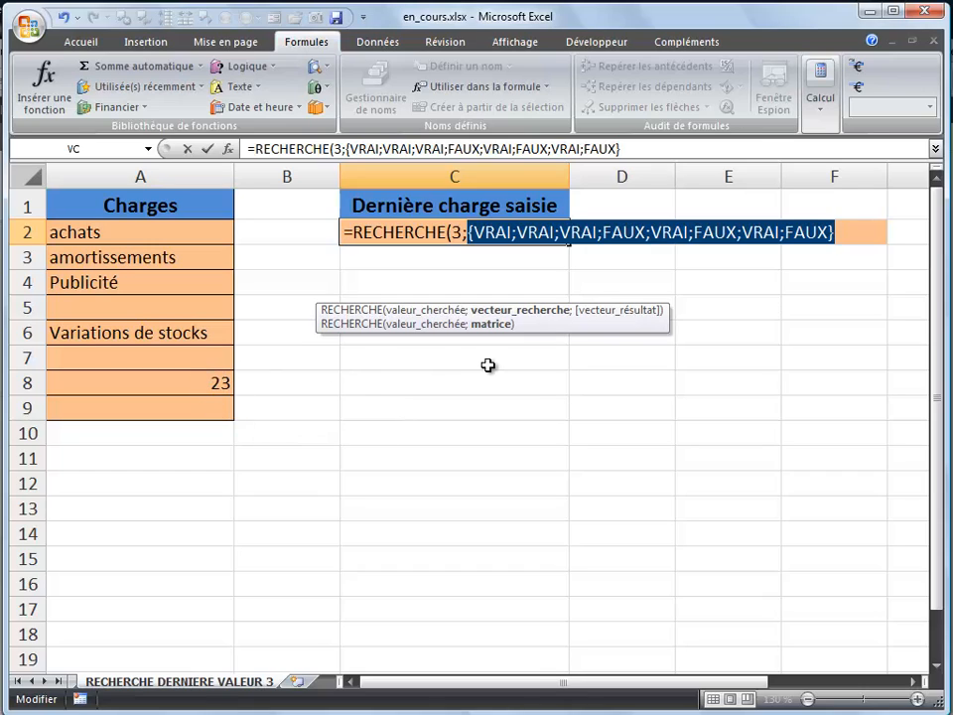
key("ctrl+z")
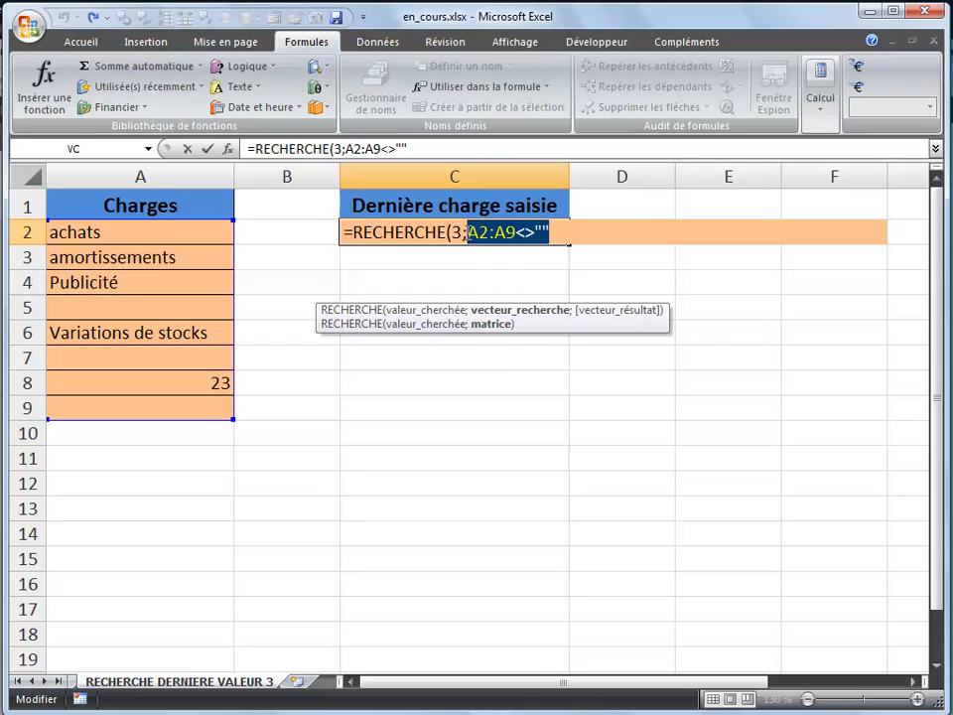
Insert 1/ before A2:A9<>"" in the search vector and preview its evaluated array, restoring the expression.
left_click(465, 232)
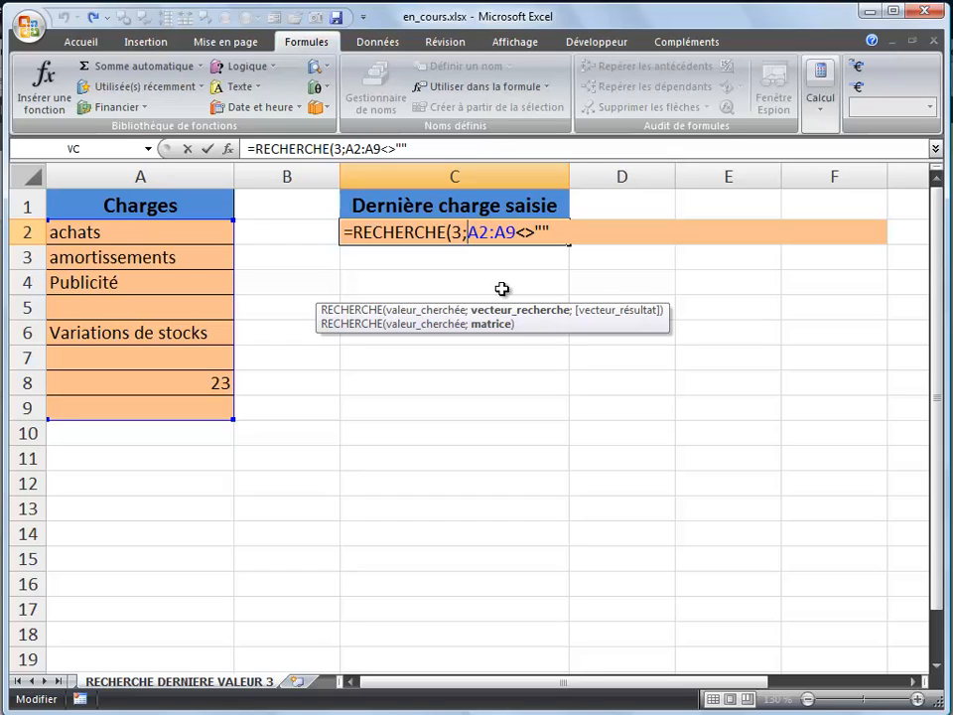
type("1/")
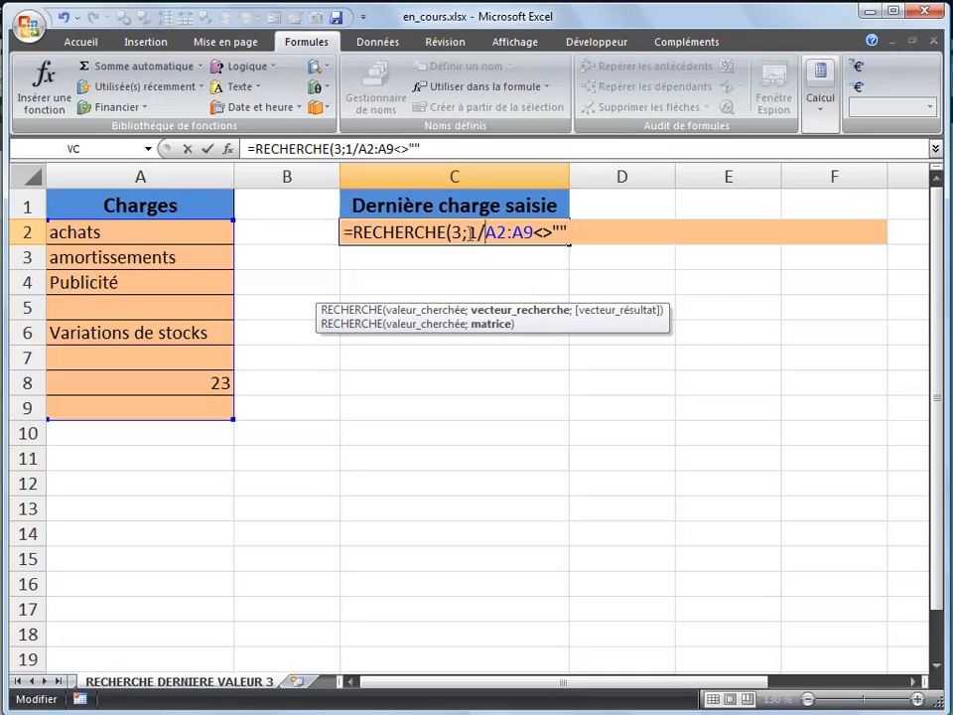
left_click_drag(468, 233, 571, 234)
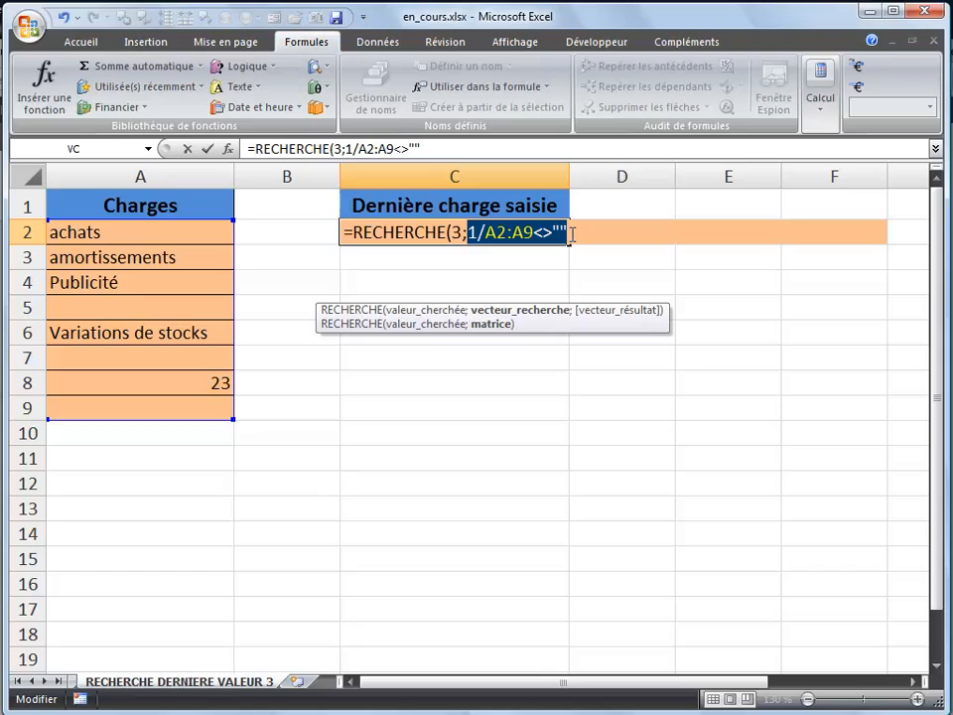
key("F9")
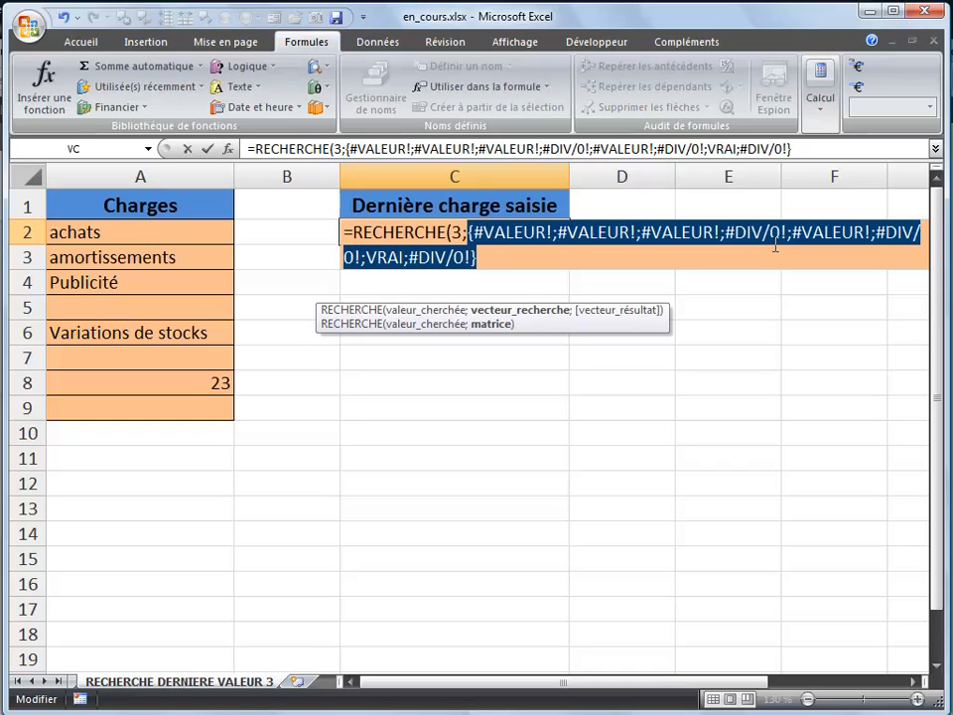
key("ctrl+z")
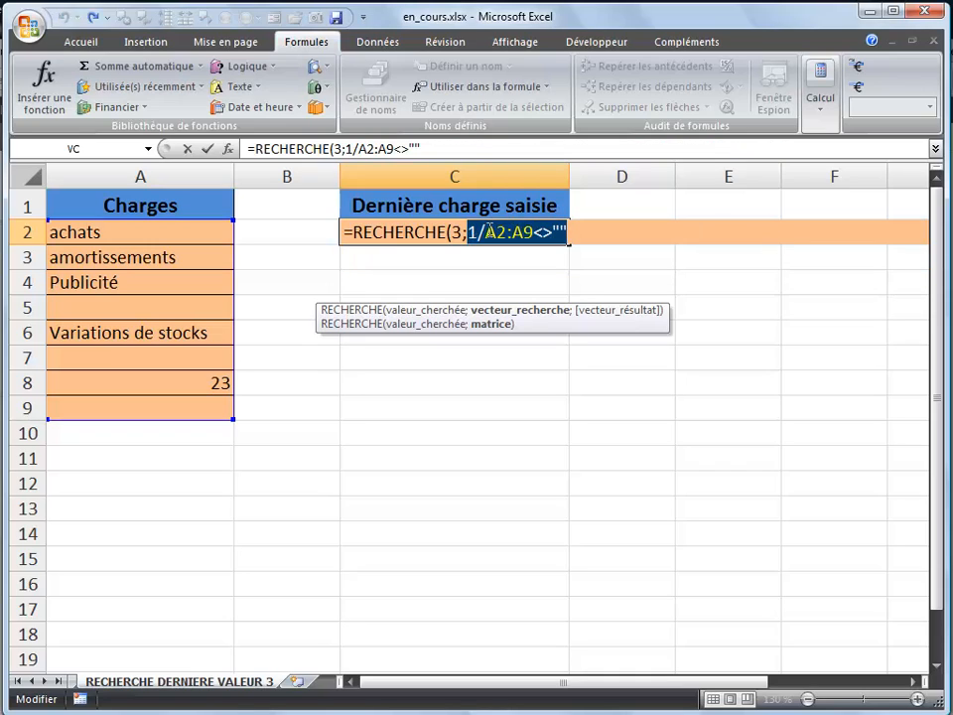
Add A2:A9 as the result vector and close the RECHERCHE formula.
left_click(575, 231)
type(";")
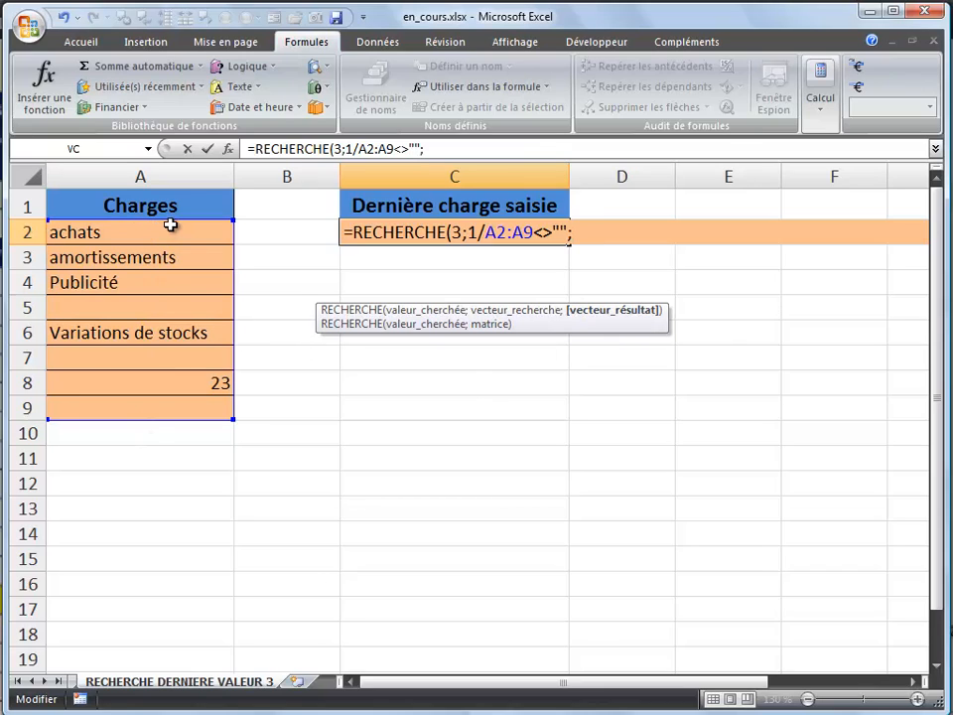
left_click_drag(170, 225, 181, 422)
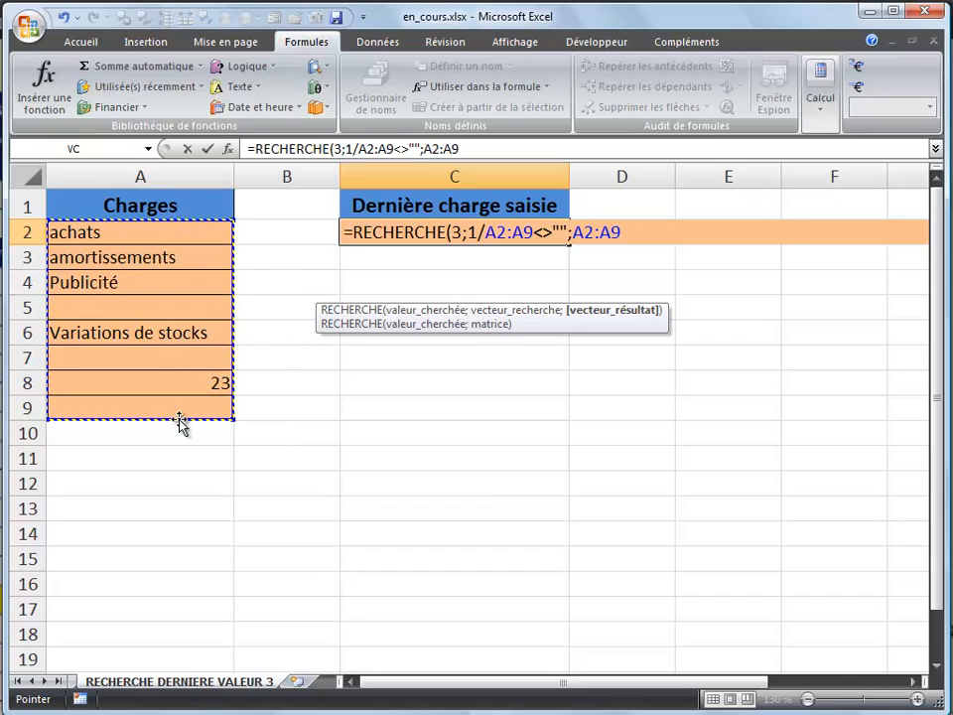
type(")")
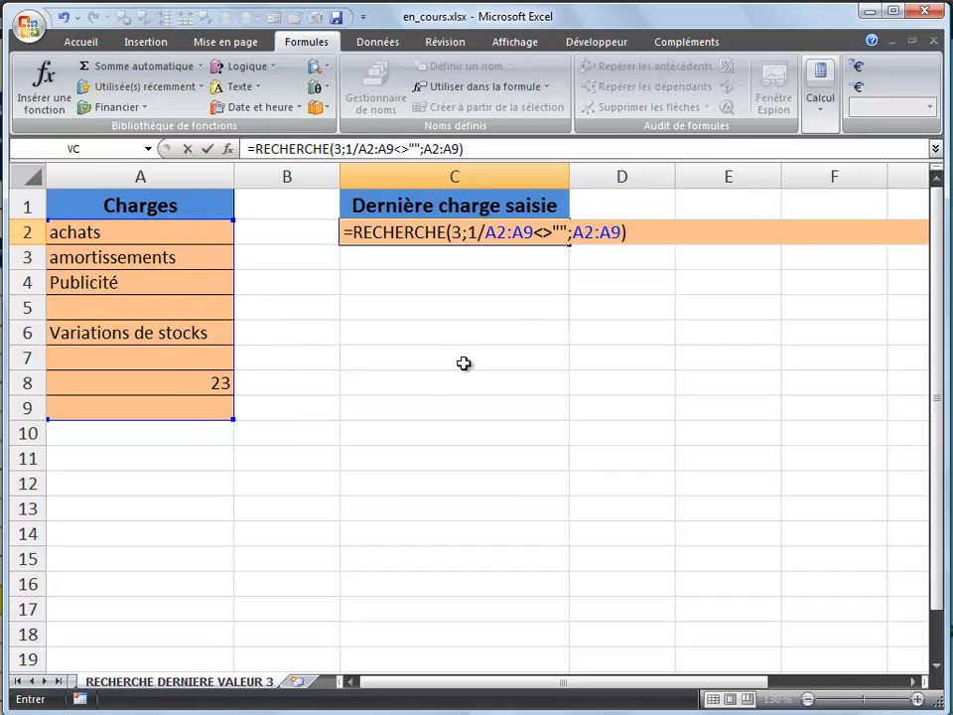
Enclose A2:A9<>"" in parentheses and enter the formula =RECHERCHE(3;1/(A2:A9<>"");A2:A9) in C2.
left_click(483, 233)
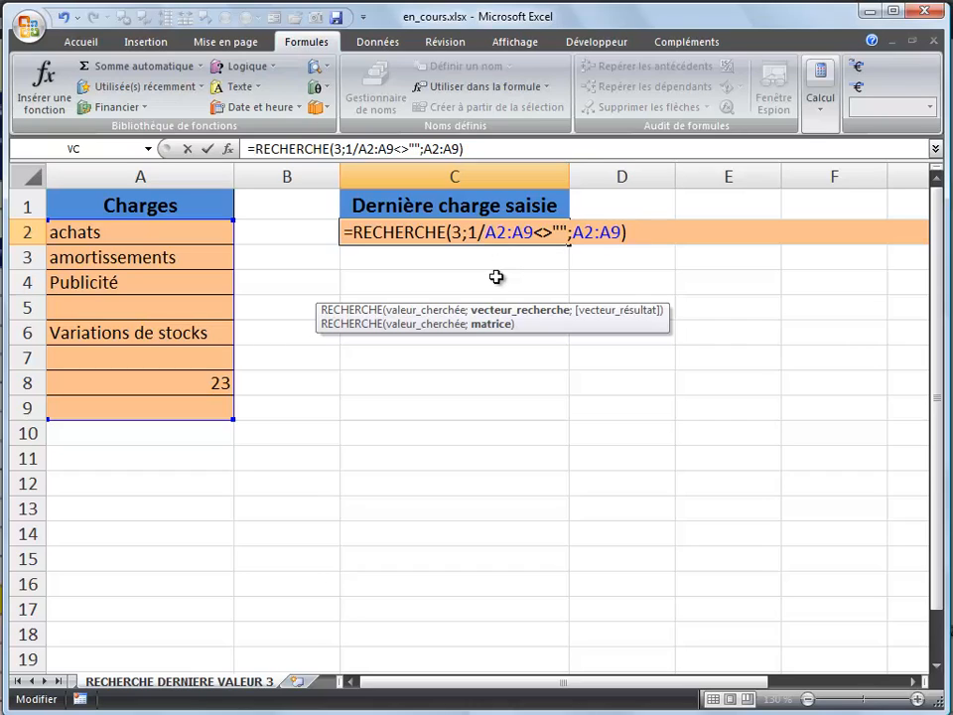
type("(")
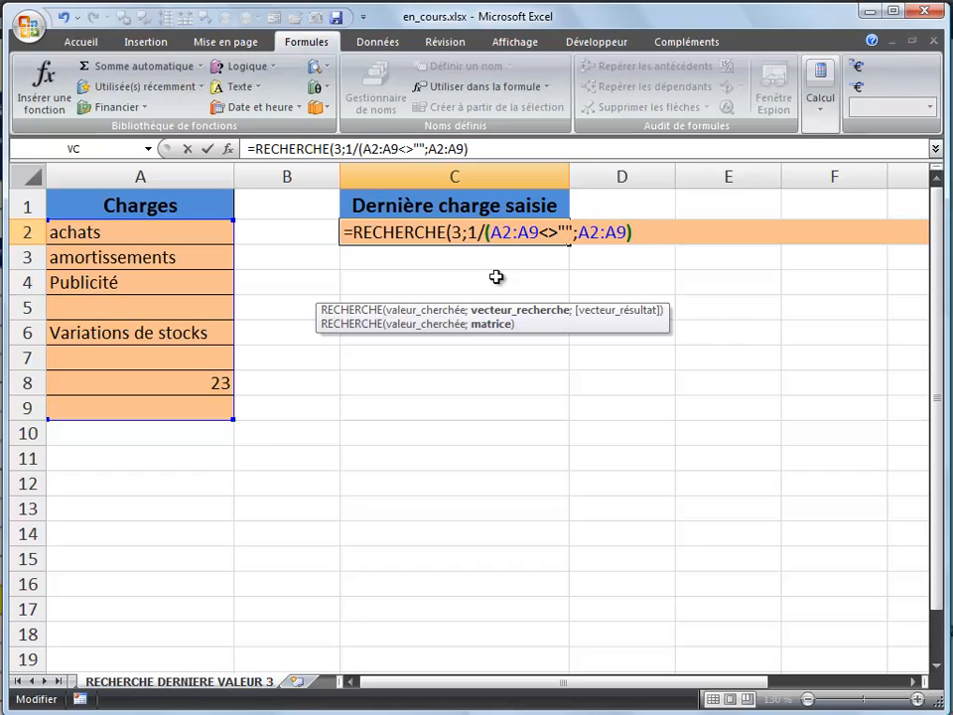
left_click(569, 234)
type(")")
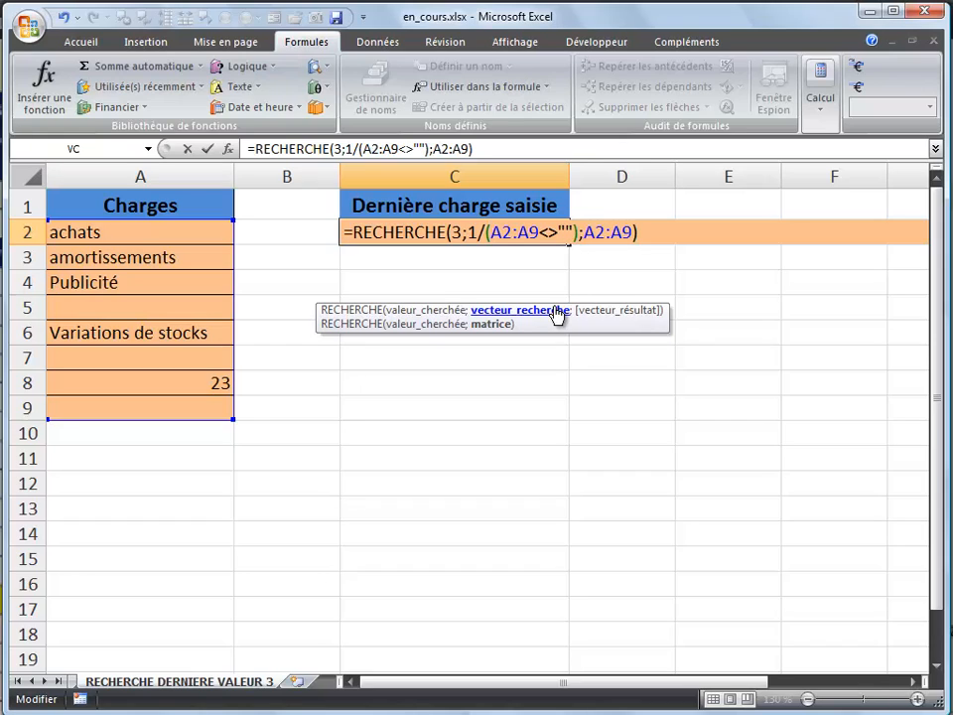
key("ctrl+Return")
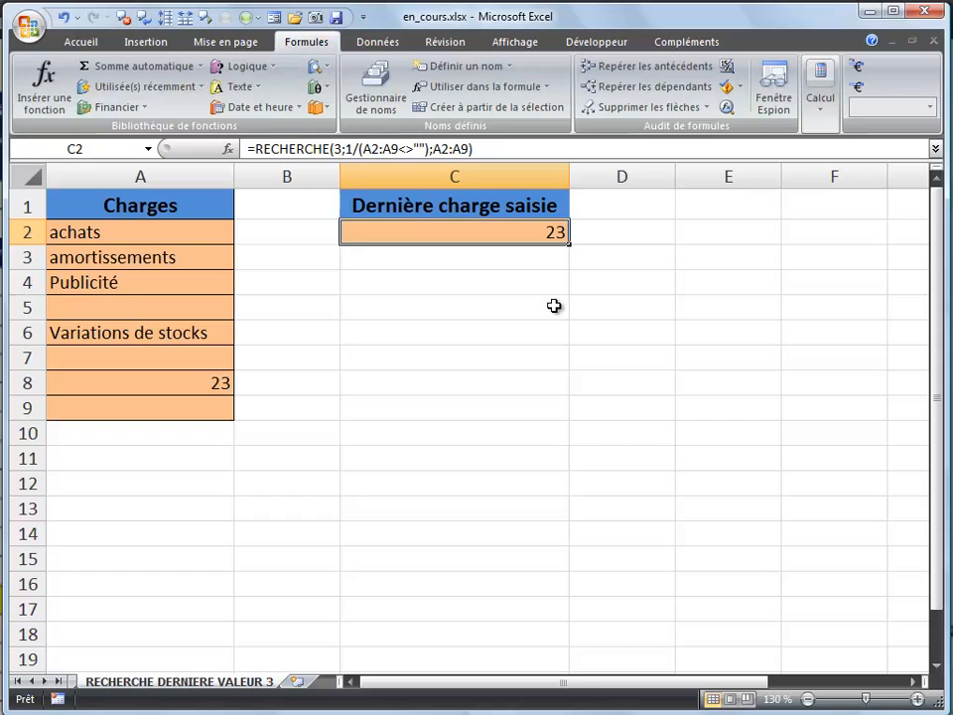
Check the entry in A8 and preview the evaluated array of 1/(A2:A9<>"") in C2's formula, restoring the expression.
left_click(163, 380)
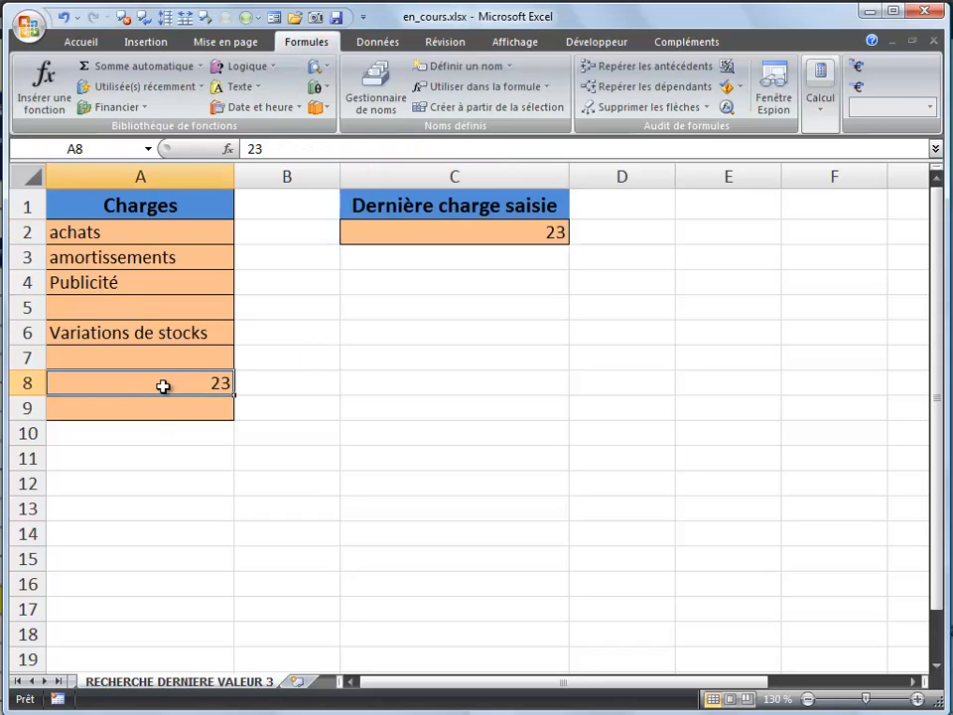
double_click(461, 229)
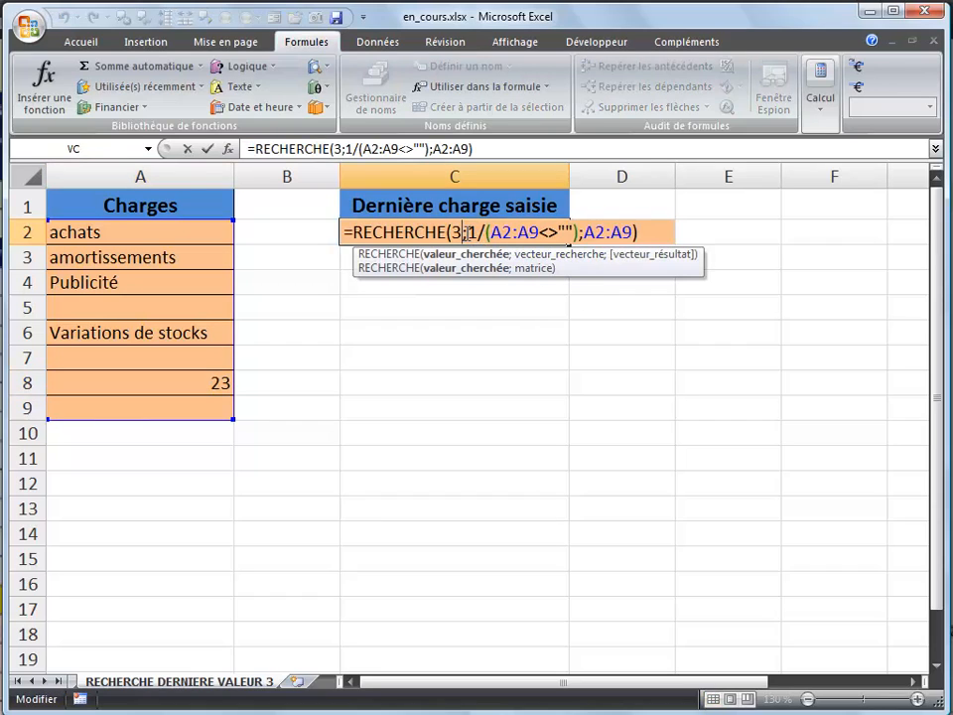
left_click_drag(466, 233, 578, 235)
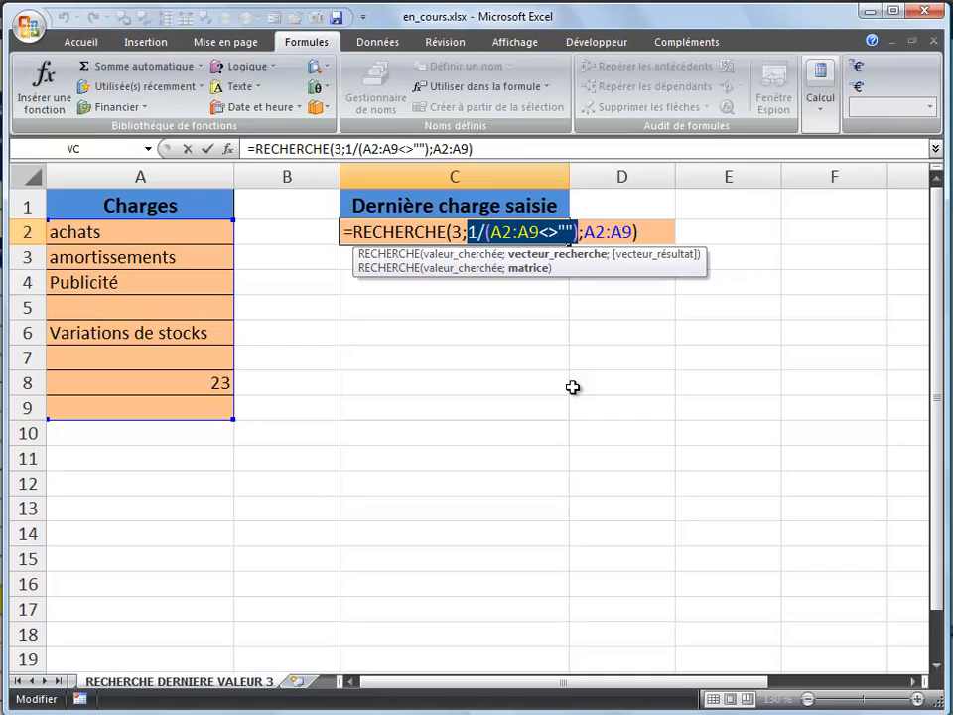
key("F9")
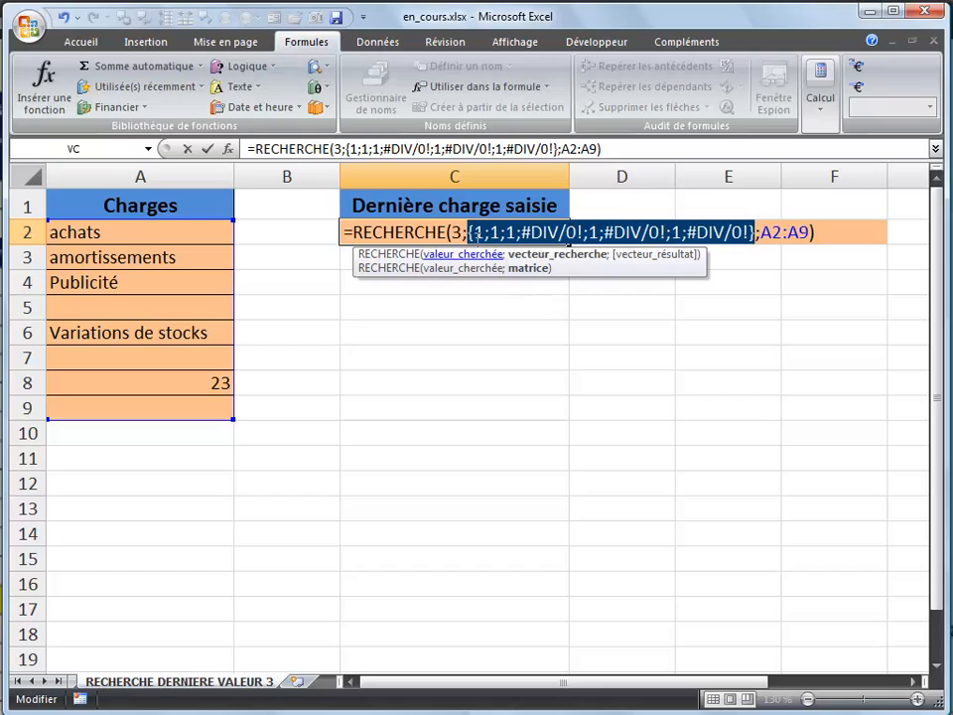
left_click_drag(579, 270, 570, 333)
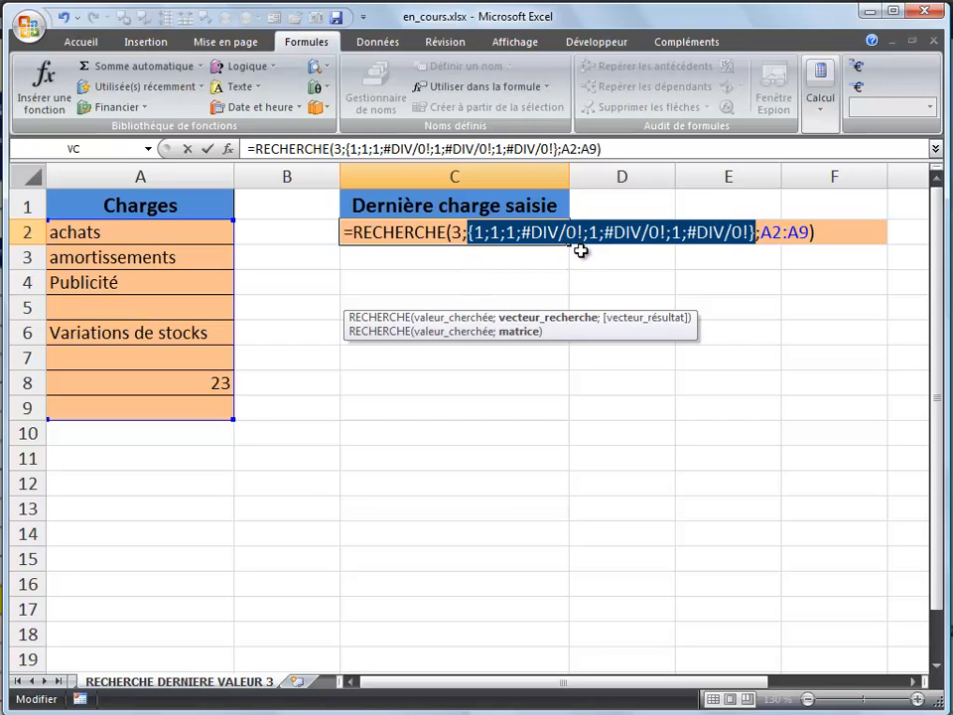
key("ctrl+z")
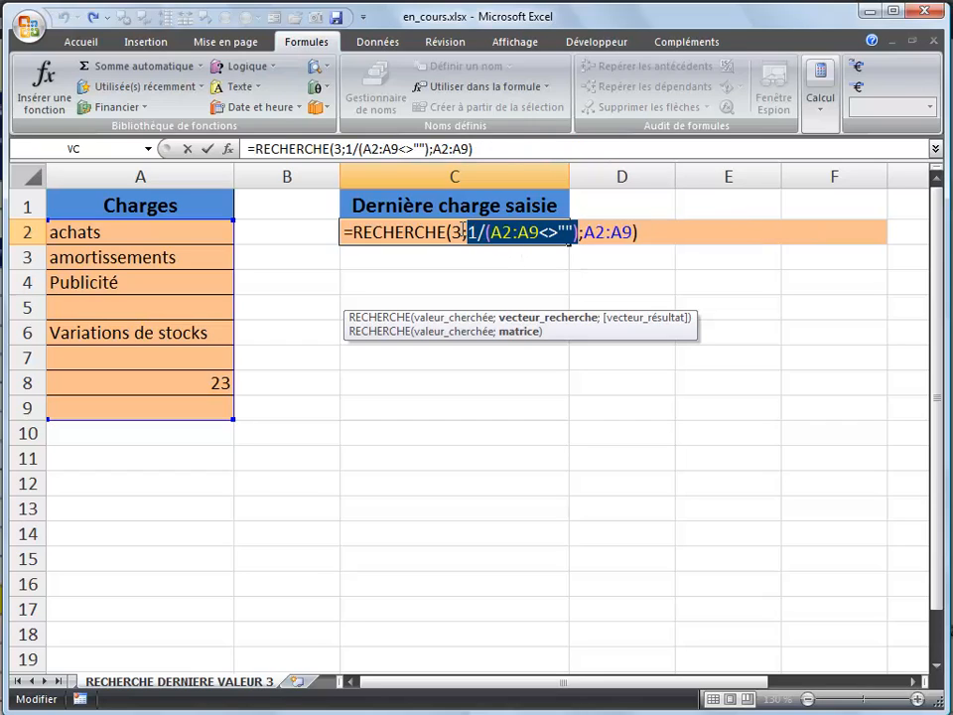
Set the lookup value of the RECHERCHE formula in C2 to 5.
left_click(460, 231)
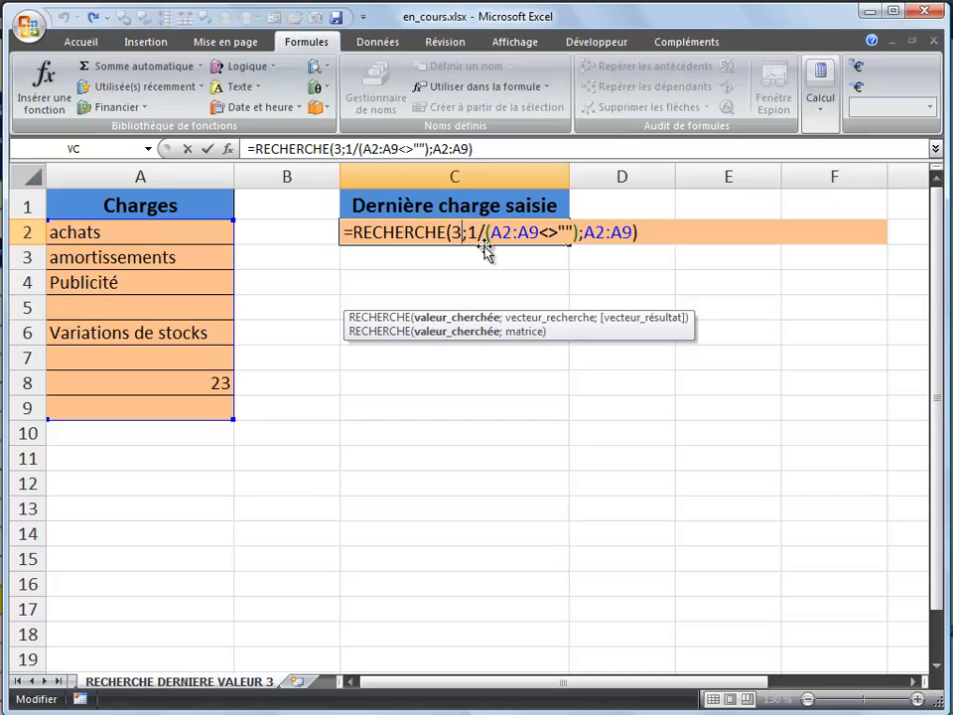
key("BackSpace")
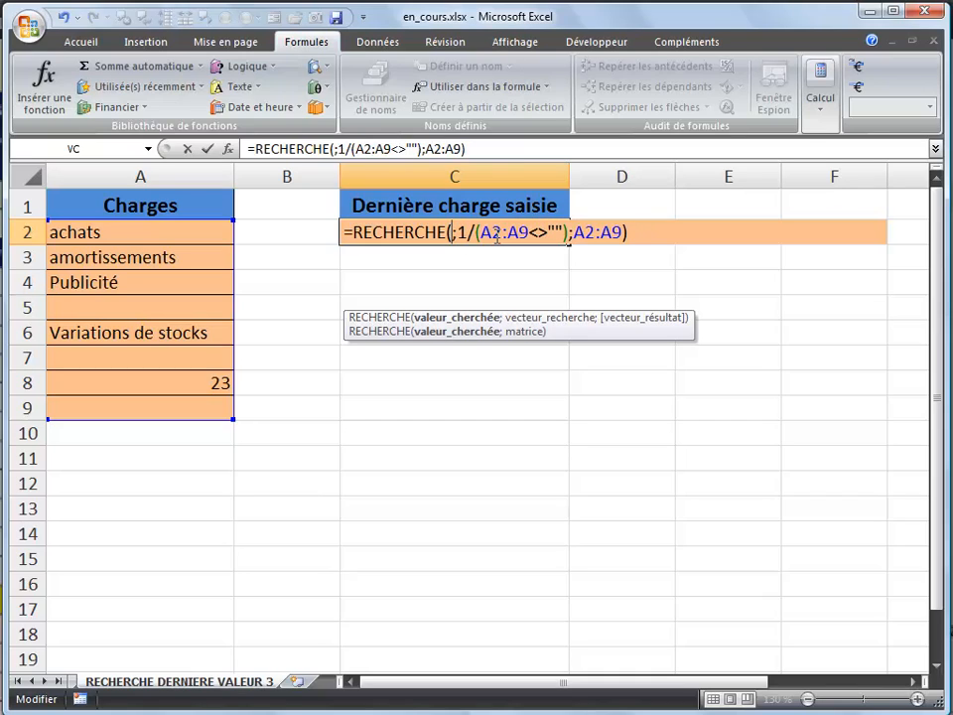
type("5")
key("Return")
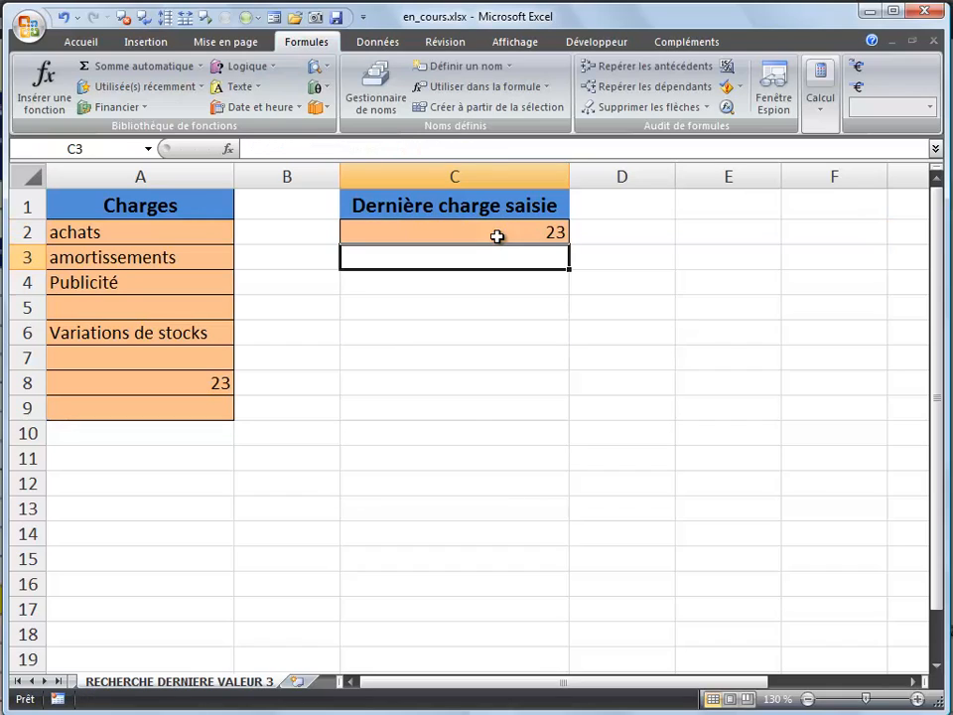
Set the lookup value of the RECHERCHE formula in C2 to 2 and review the formula's cell references.
left_click(497, 236)
key("F2")
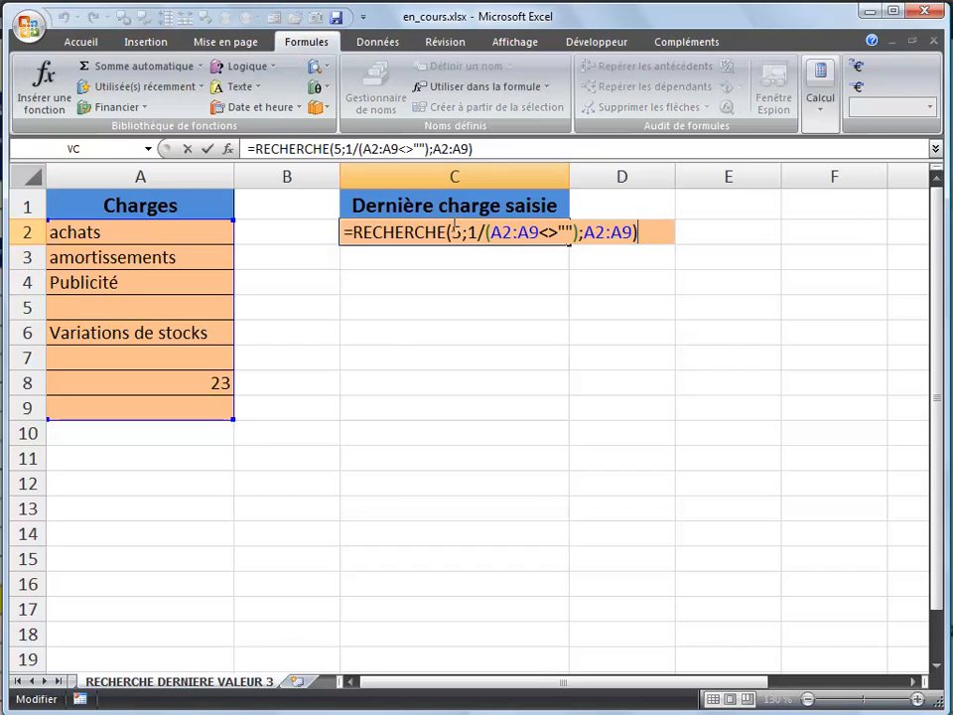
left_click(458, 234)
key("BackSpace")
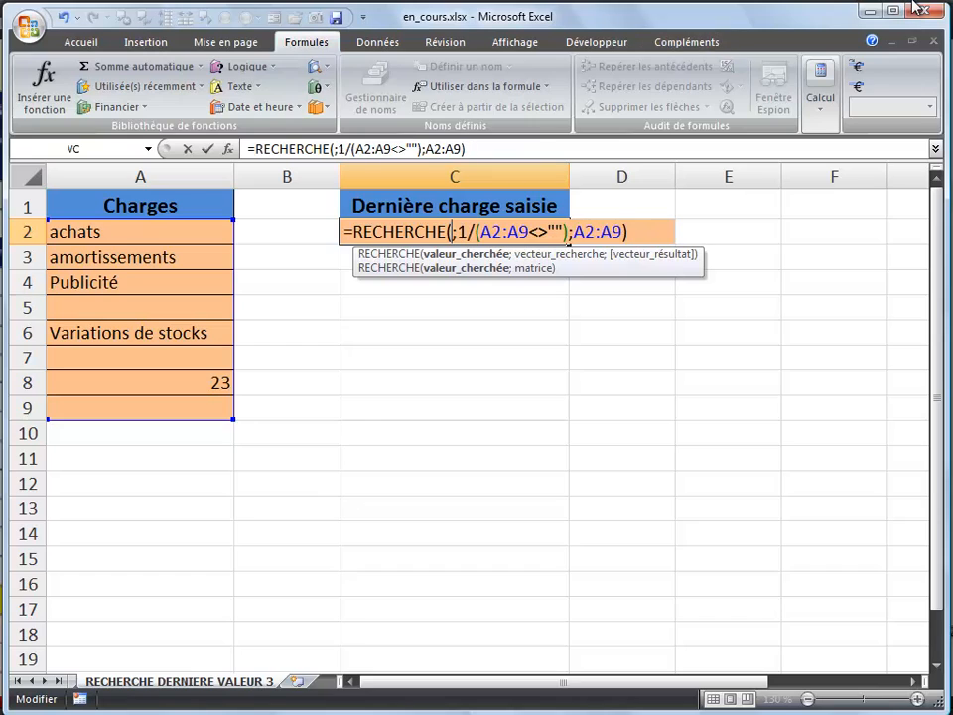
type("2")
key("ctrl+Return")
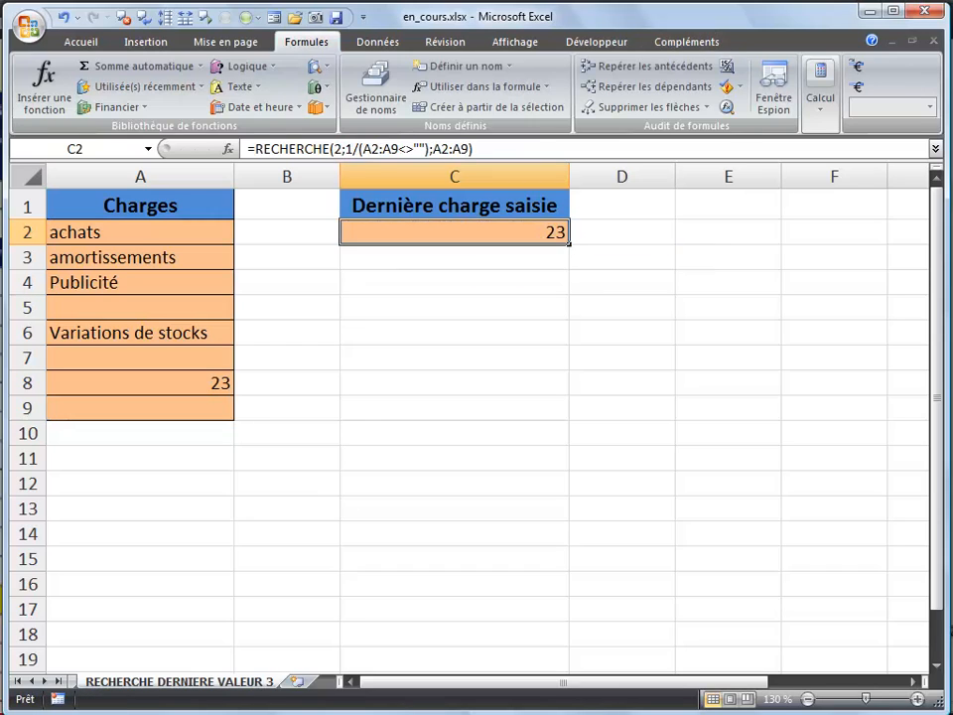
key("F2")
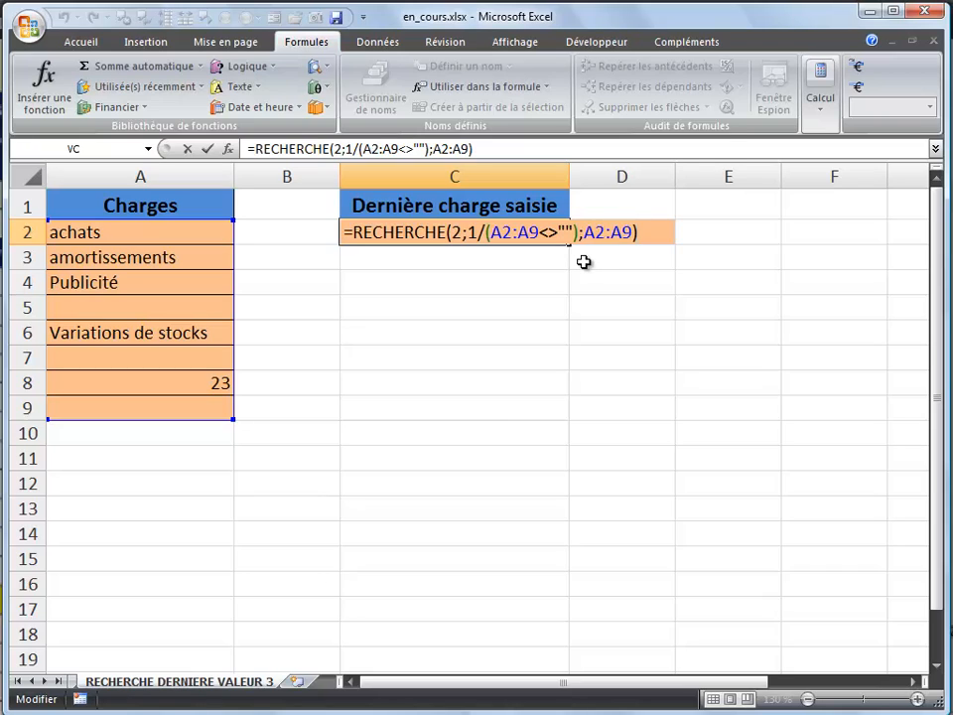
key("ctrl+Return")
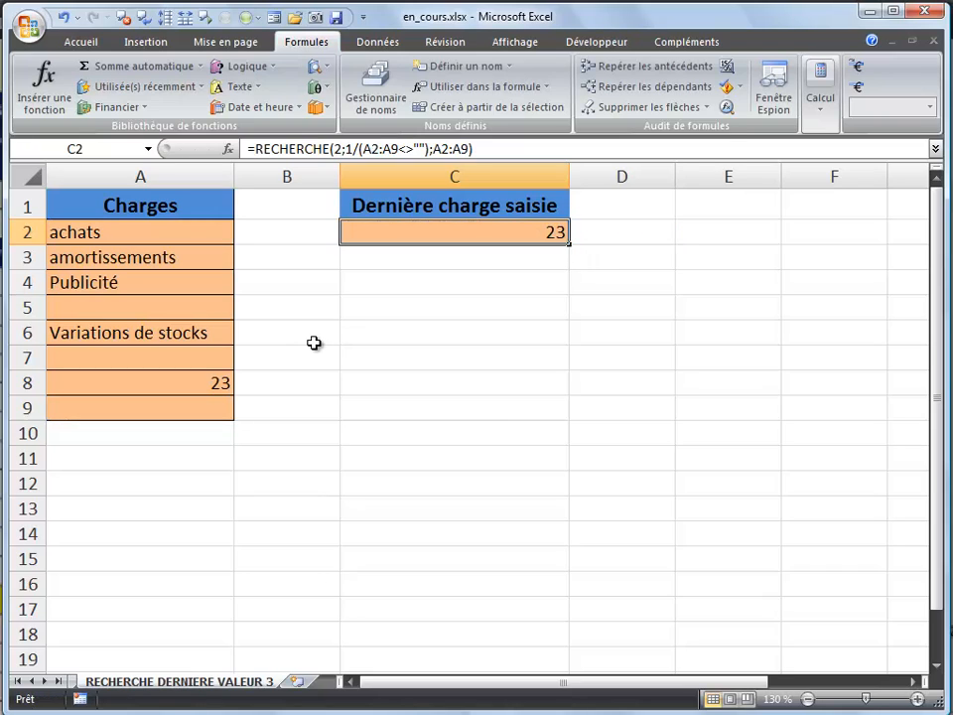
Enter the text "dernière valeur" in A9 at the end of the Charges list and check the result in C2.
left_click(207, 410)
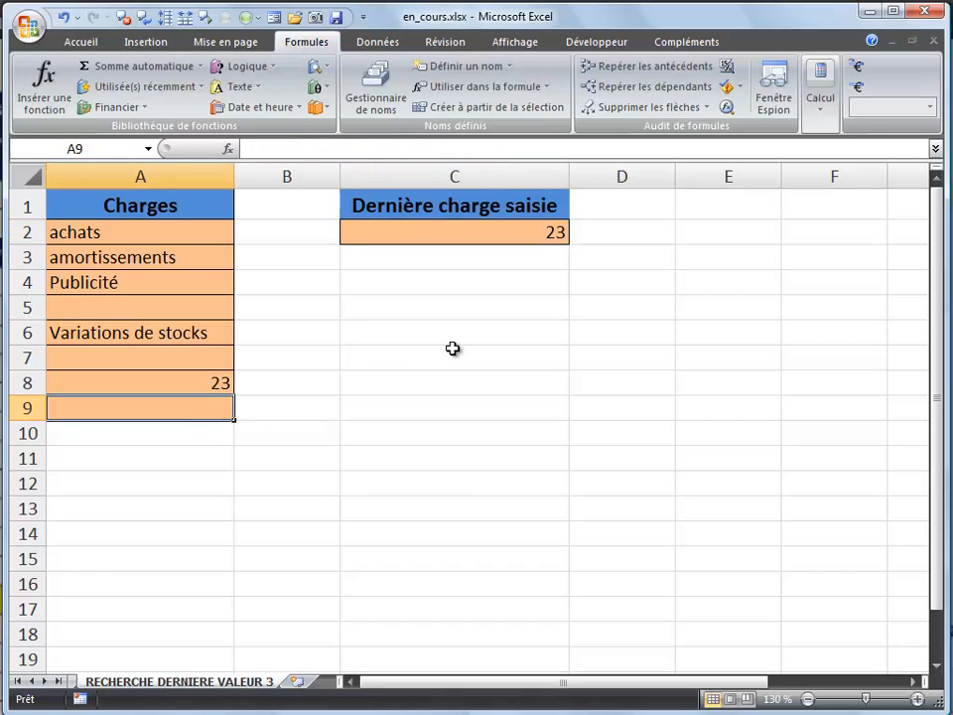
type("der")
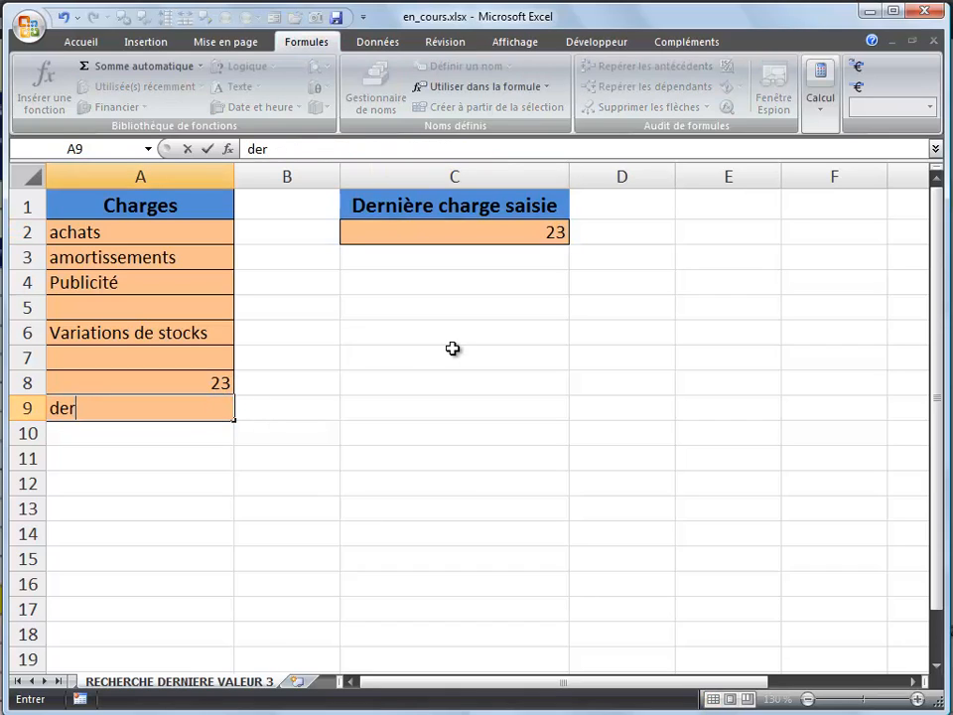
type("nière valeur")
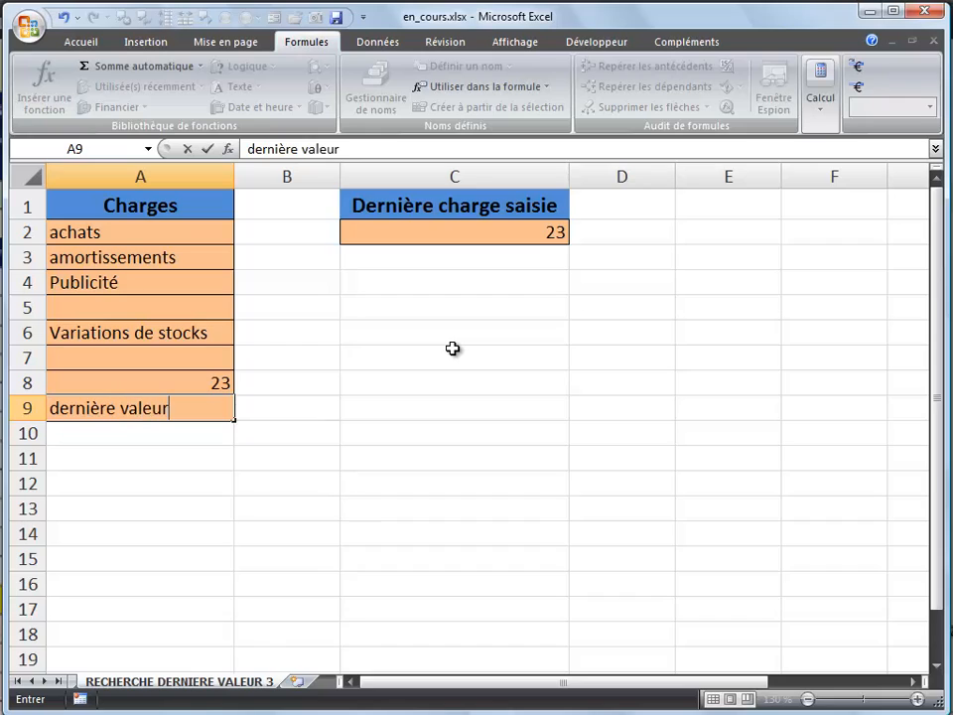
key("Return")
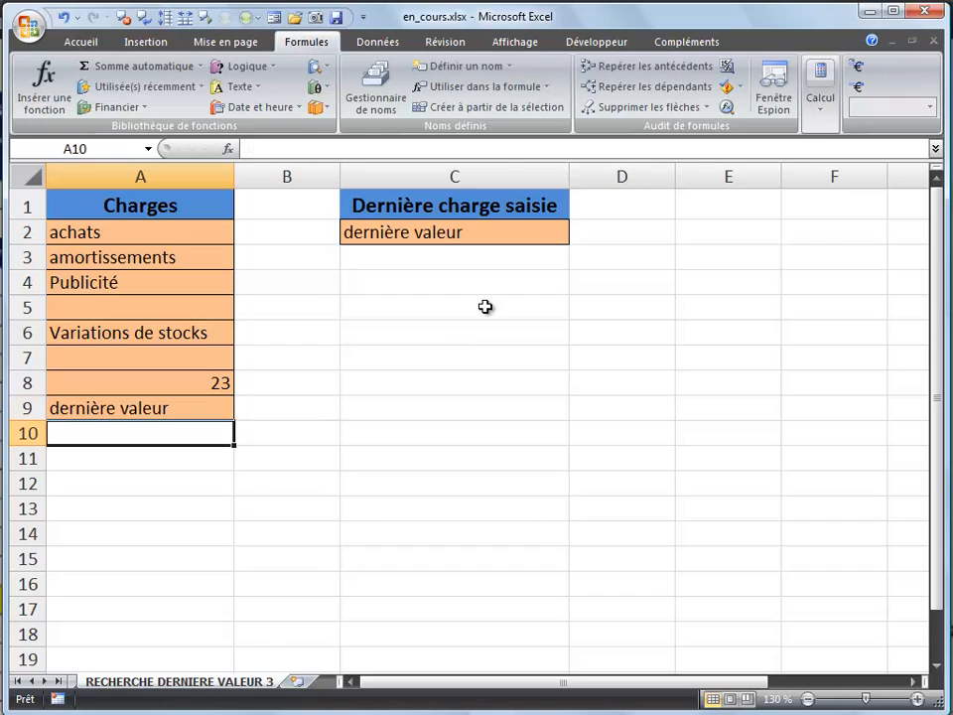
left_click(504, 242)
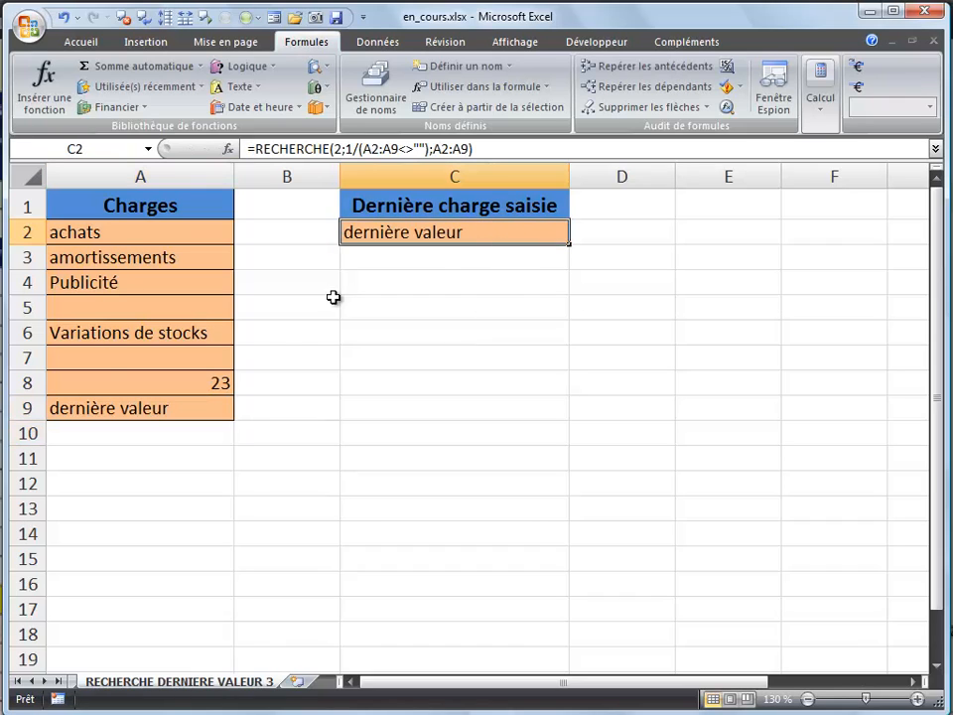
Replace the entry in A9 with the number 78 and check the result of the formula in C2.
left_click(187, 410)
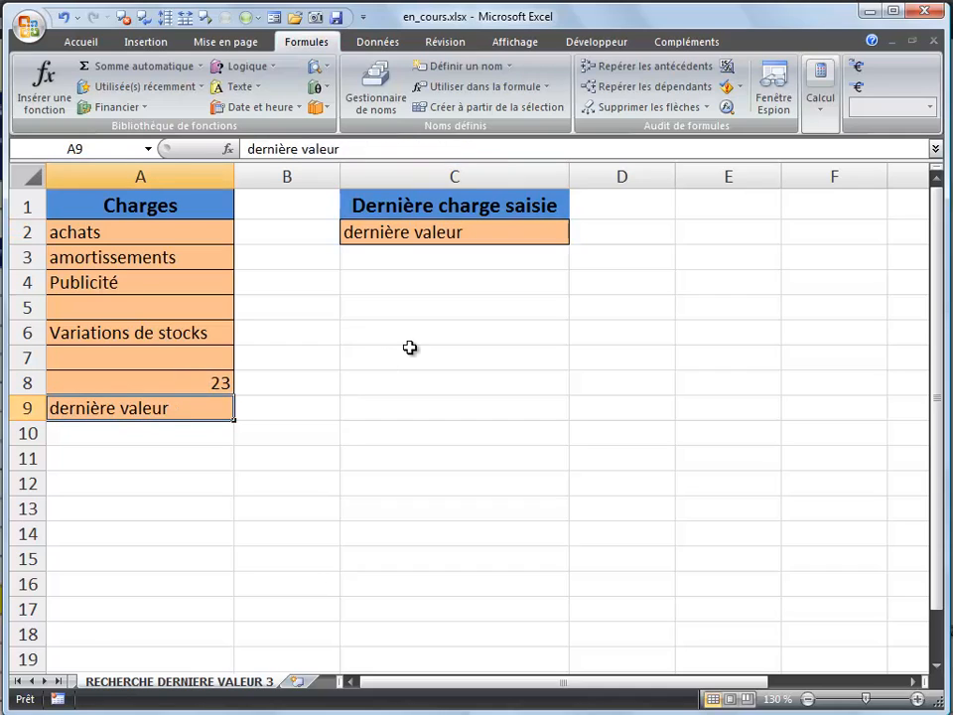
type("78")
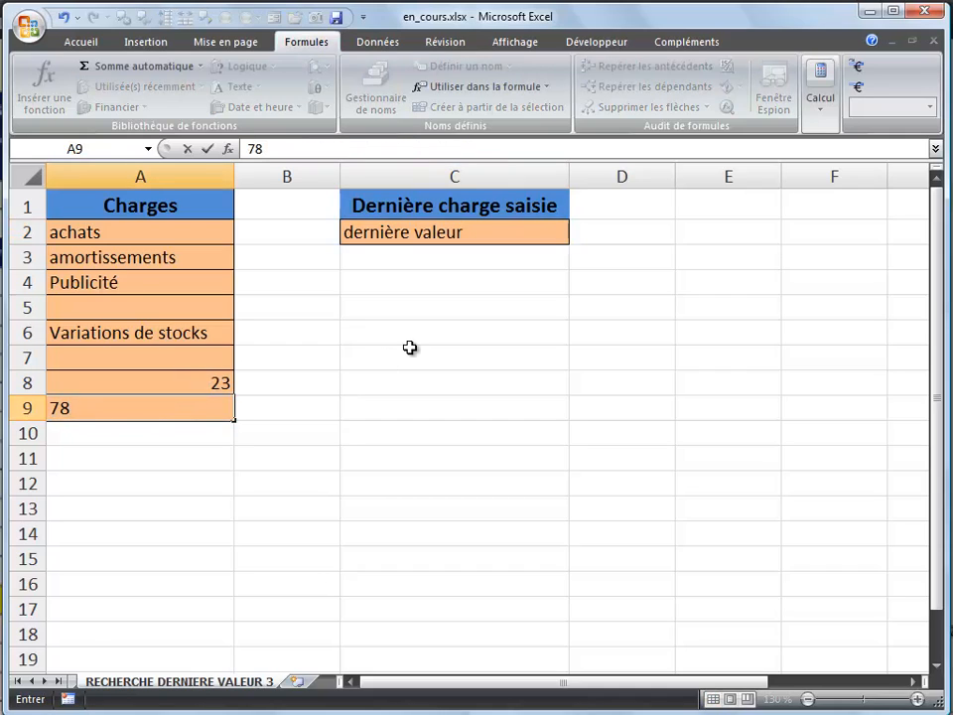
key("Return")
left_click(490, 227)
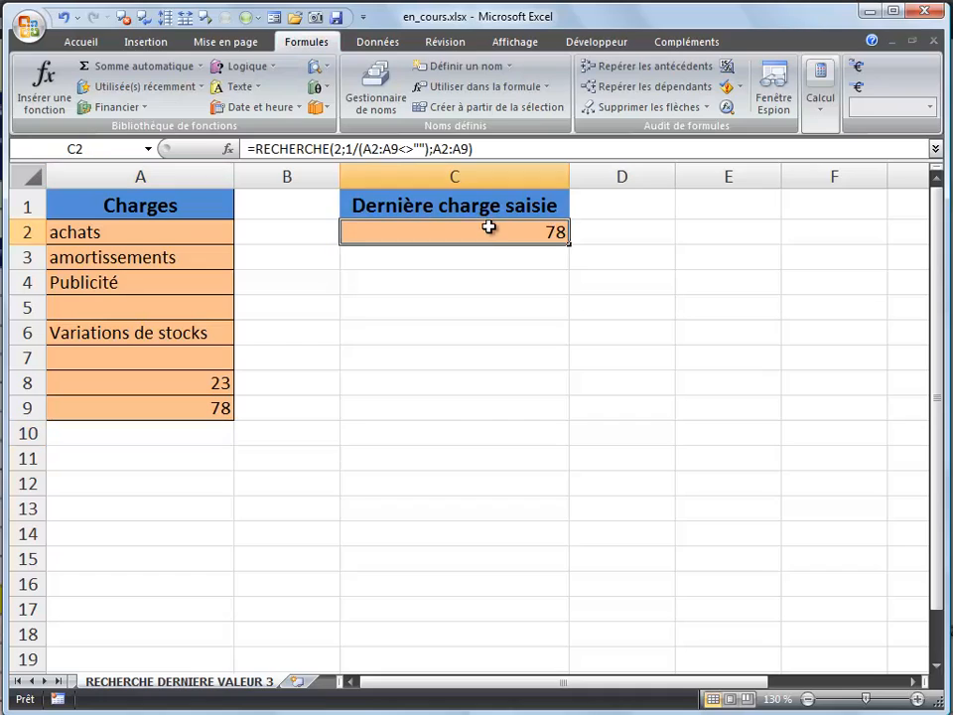
left_click(480, 283)
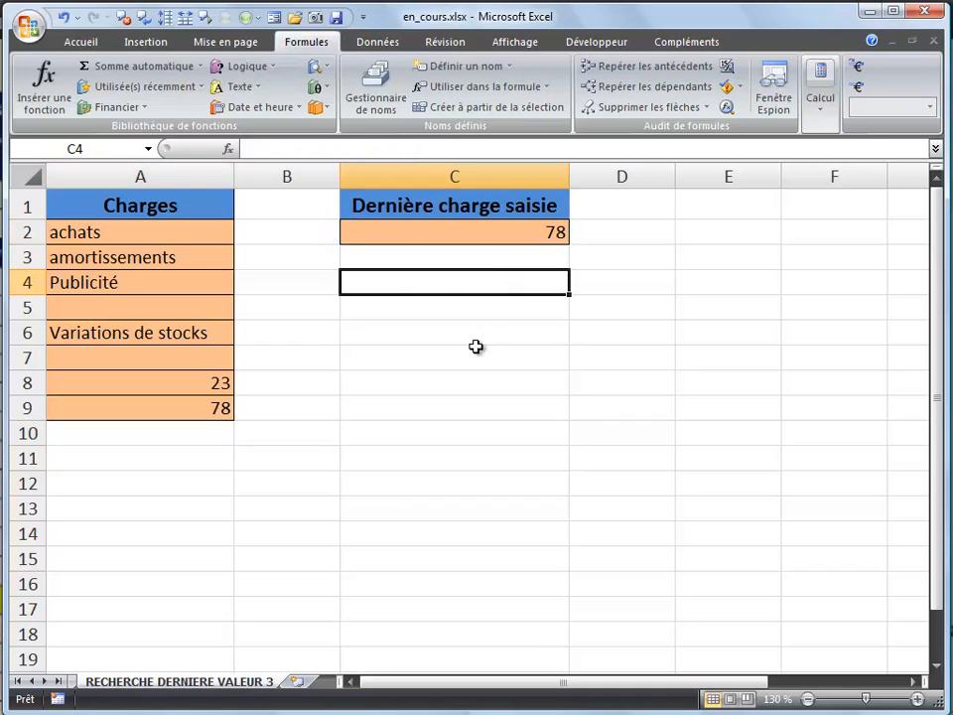